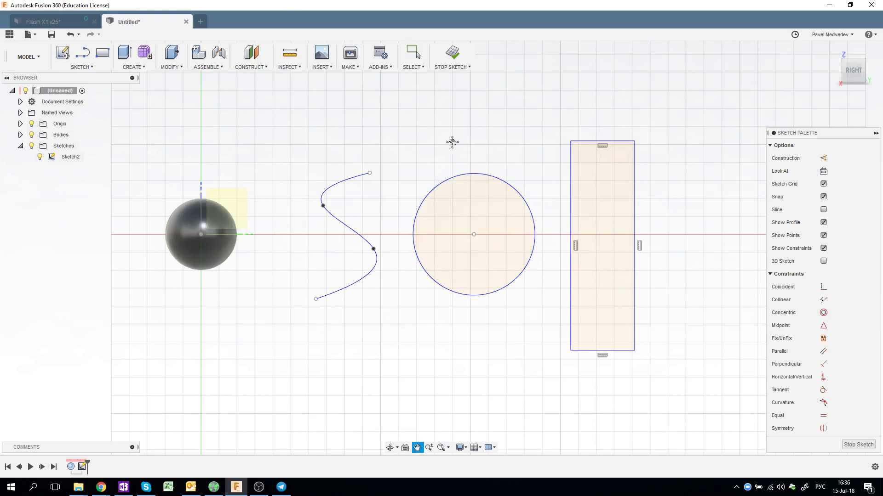
Step: Pan the view to frame all the sketch shapes and bring up the sketch tools list
middle_click_drag(451, 142, 392, 143)
left_click(93, 67)
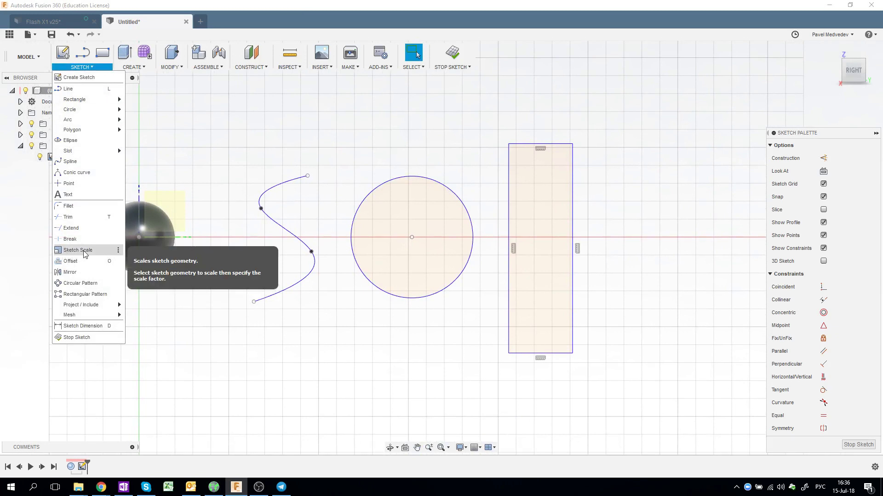
left_click(85, 255)
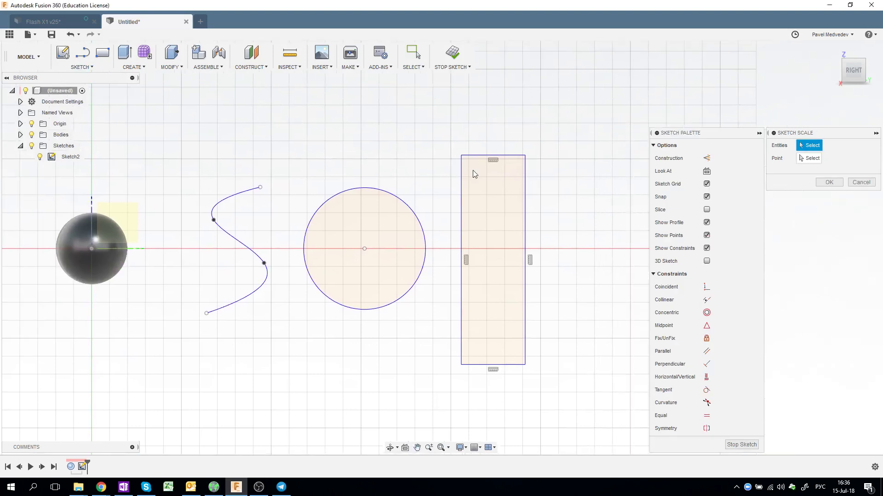
left_click(461, 172)
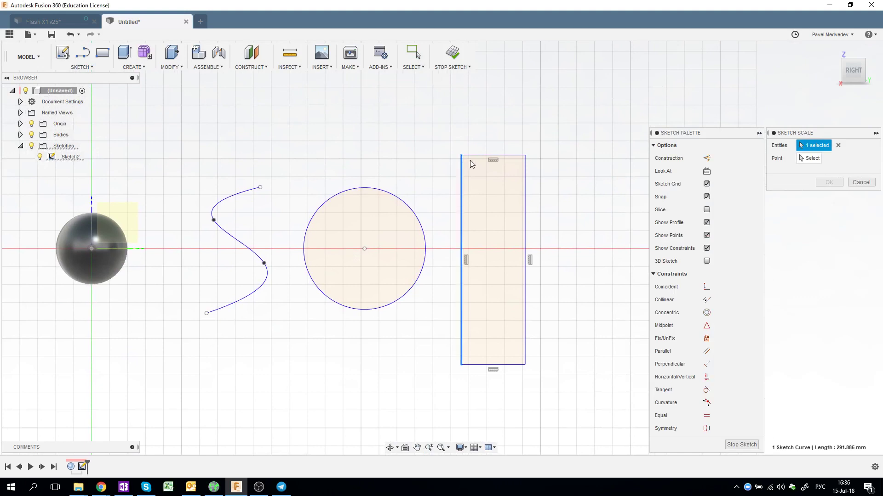
double_click(474, 156)
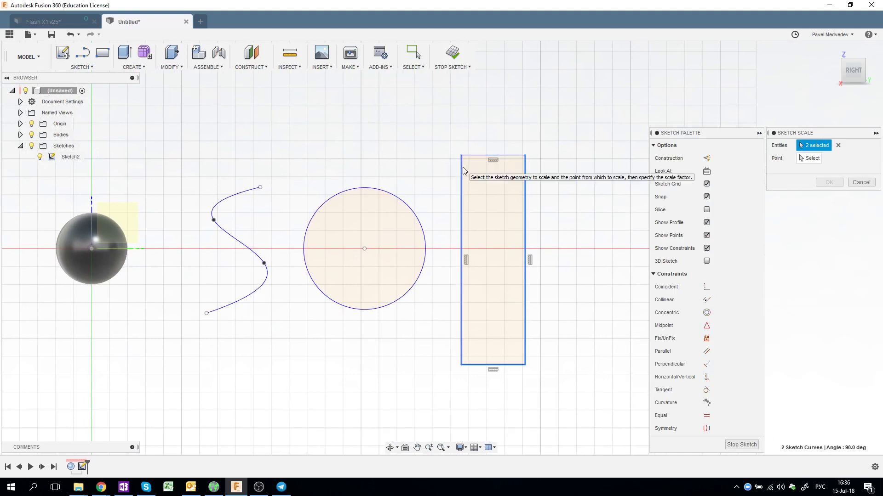
left_click(474, 158)
middle_click_drag(473, 160, 436, 144)
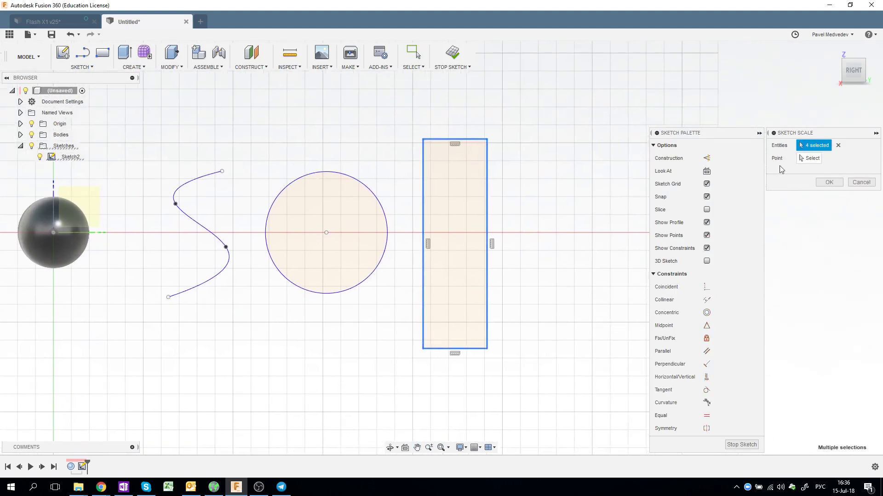
left_click(809, 158)
left_click(475, 258)
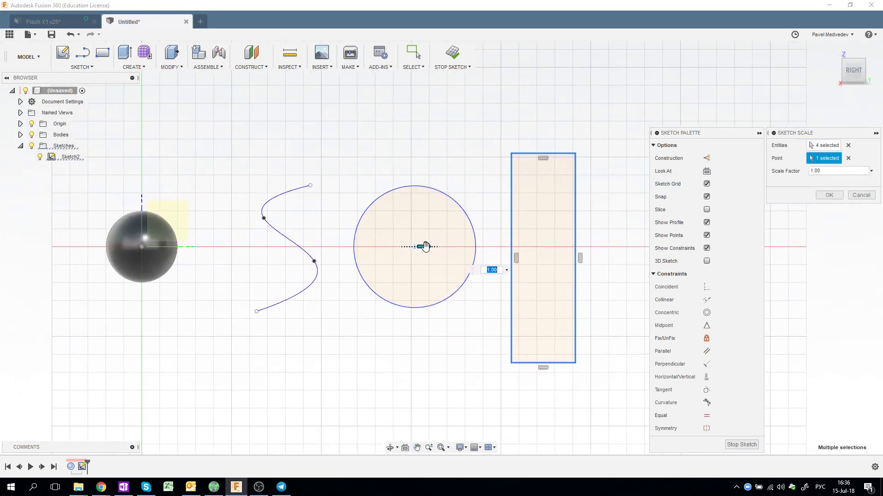
left_click_drag(424, 246, 441, 247)
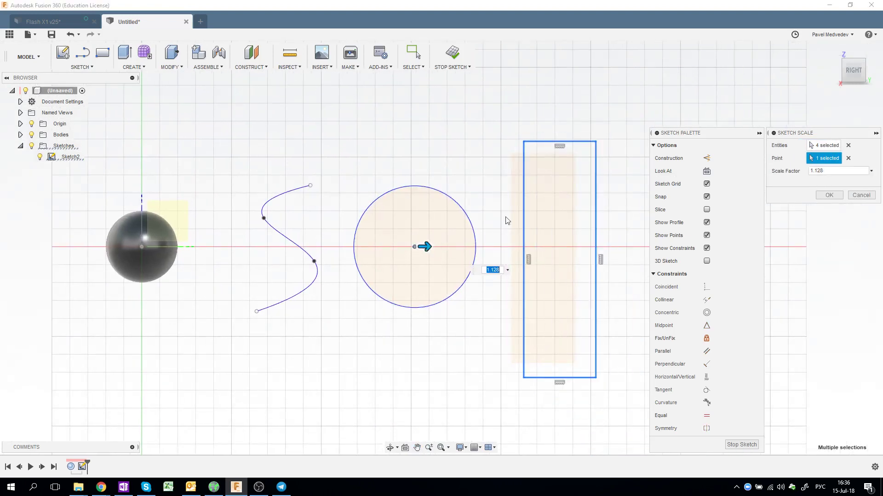
middle_click_drag(533, 145, 450, 146)
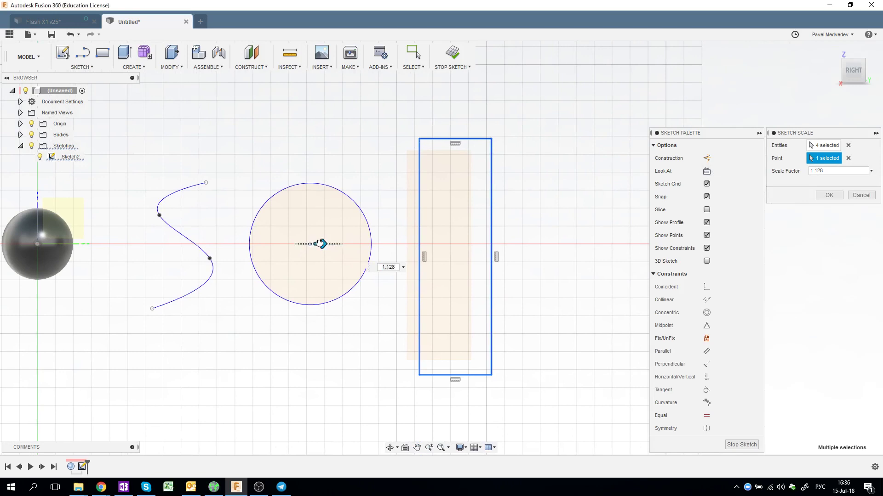
left_click_drag(317, 243, 316, 244)
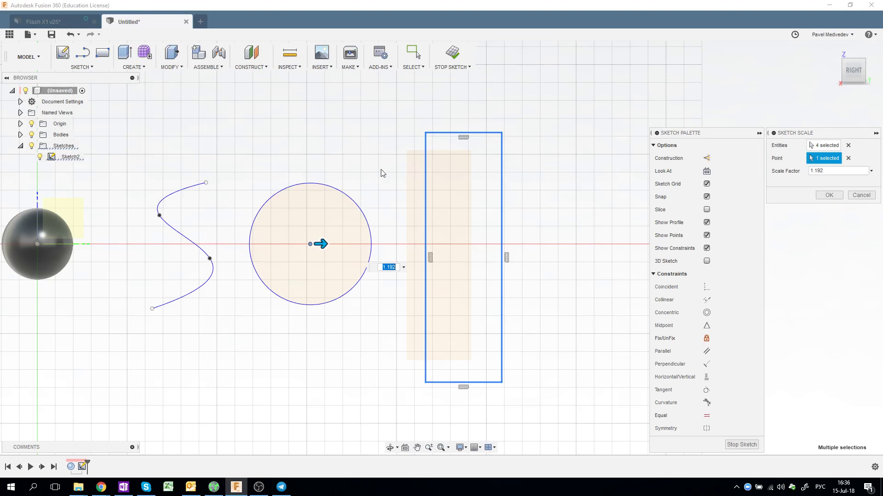
middle_click_drag(369, 148, 416, 143)
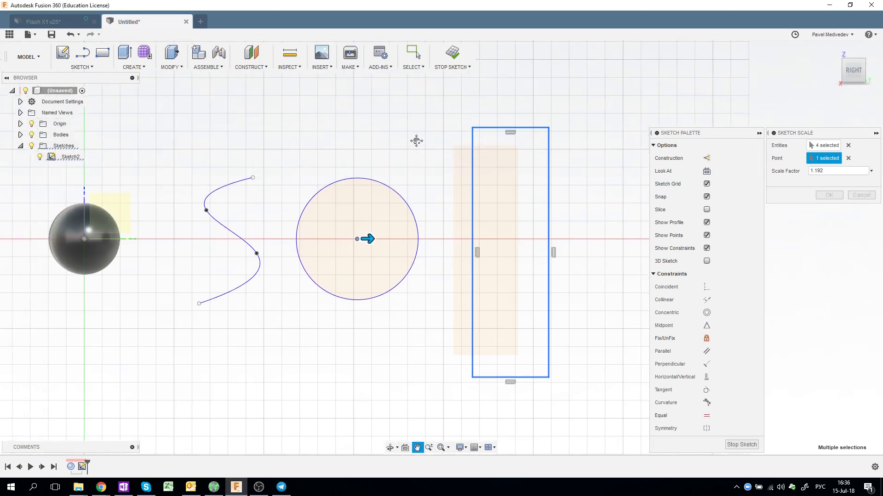
left_click(856, 195)
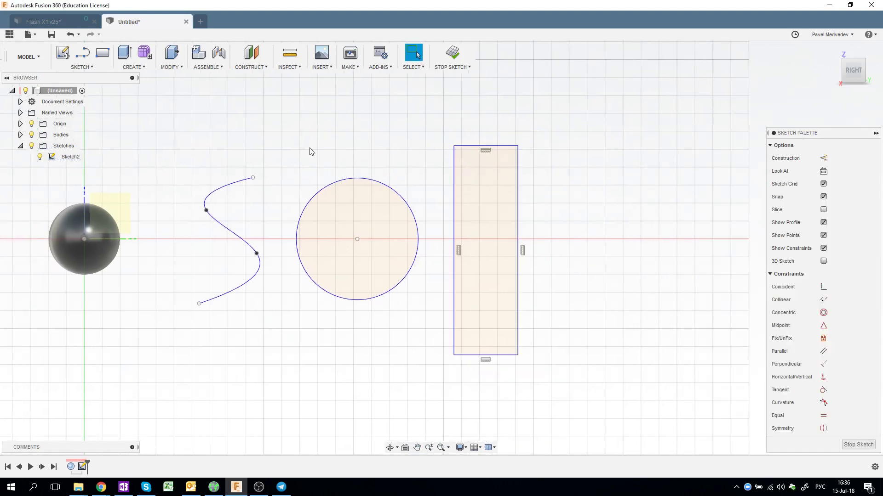
right_click(203, 151)
left_click(206, 123)
left_click(224, 187)
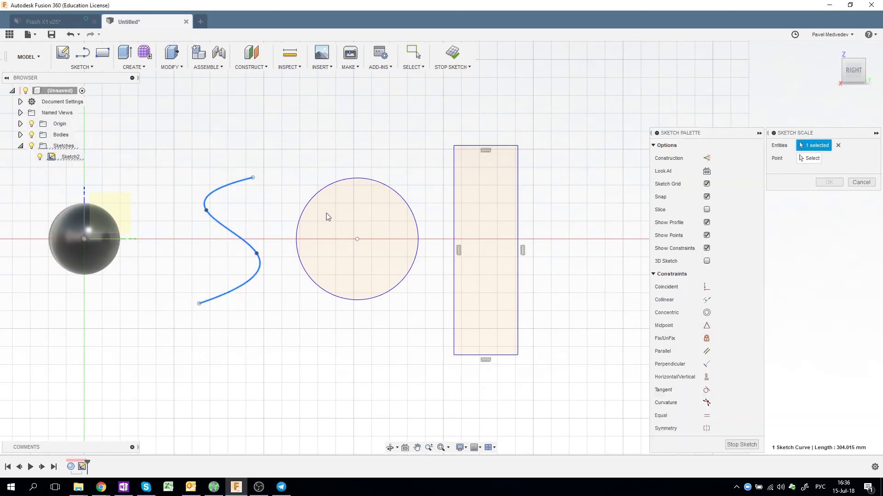
left_click(358, 239)
left_click_drag(366, 239, 349, 238)
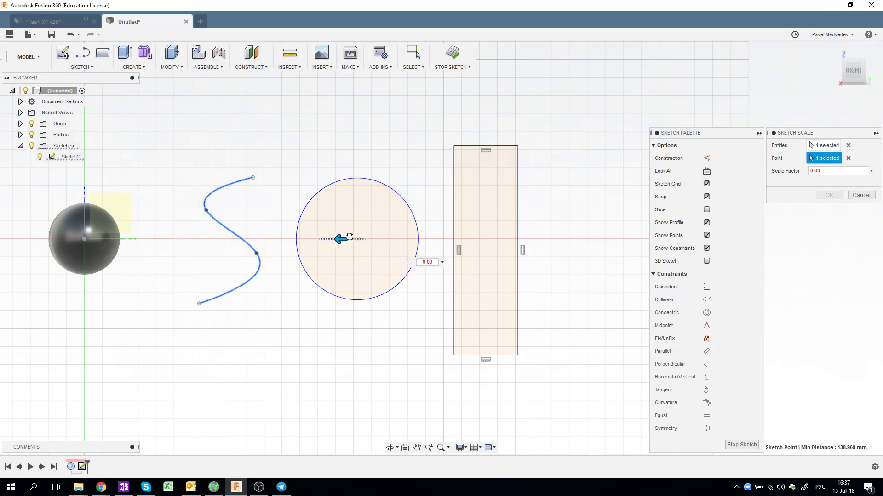
left_click_drag(349, 236, 340, 238)
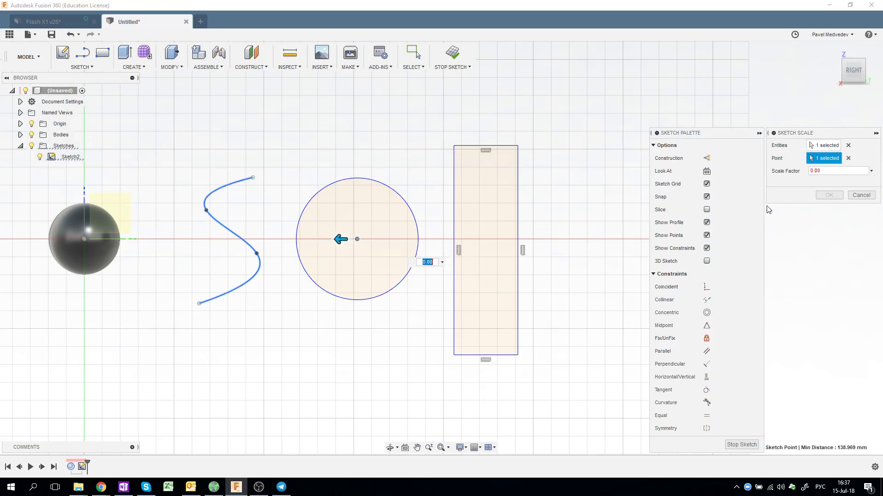
left_click(860, 196)
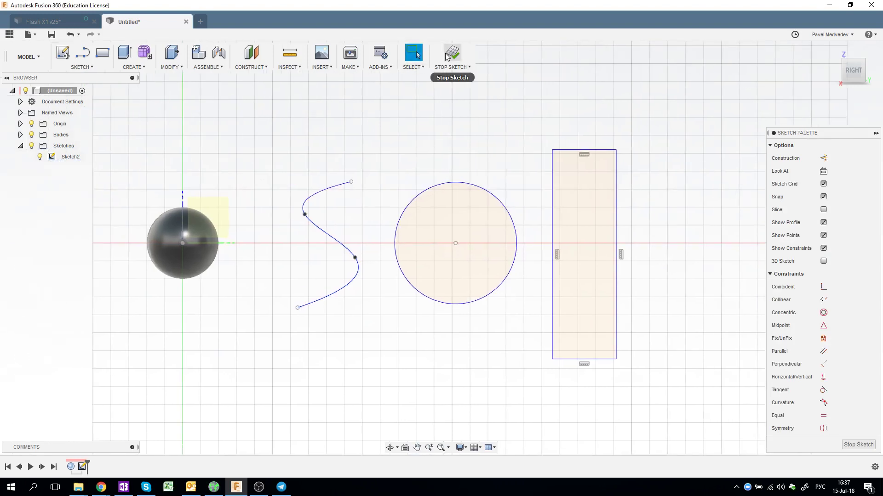
Step: Finish the sketch and start scaling the sphere body about its centre point
left_click(450, 55)
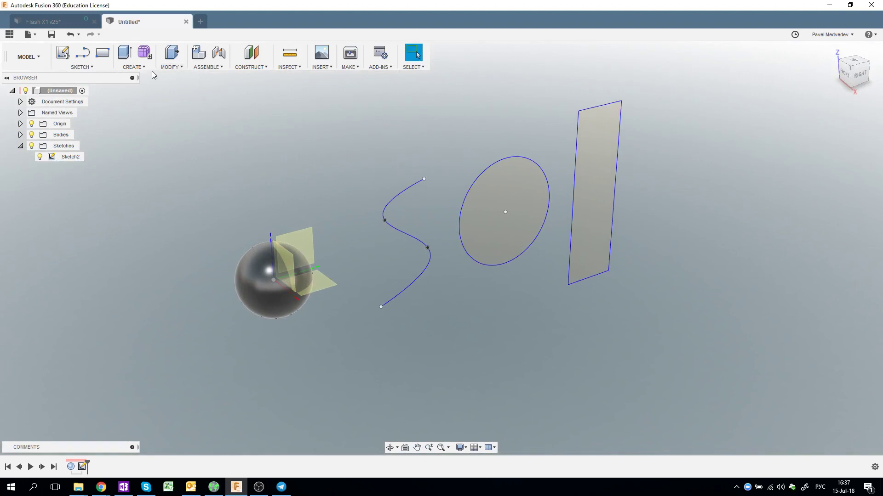
left_click(170, 67)
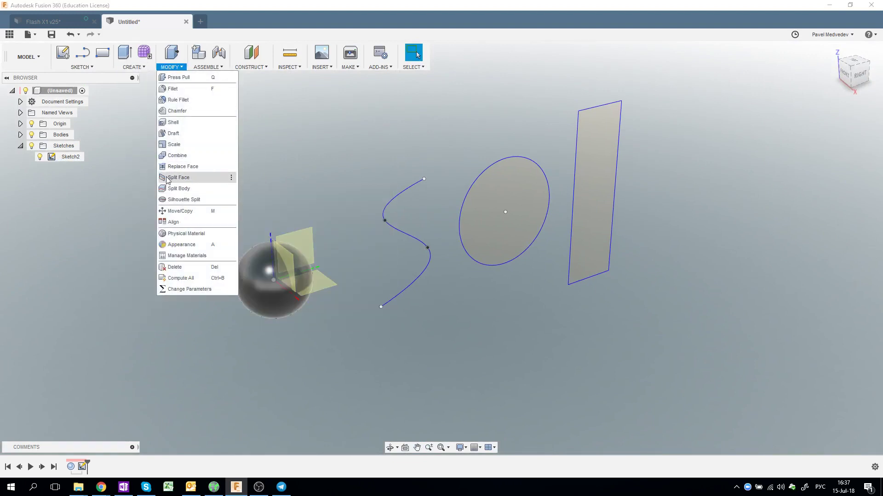
left_click(174, 145)
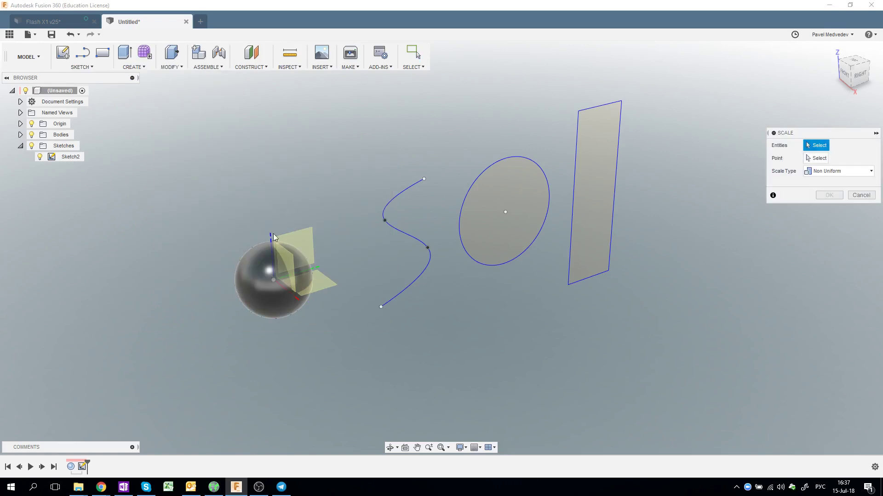
left_click(276, 258)
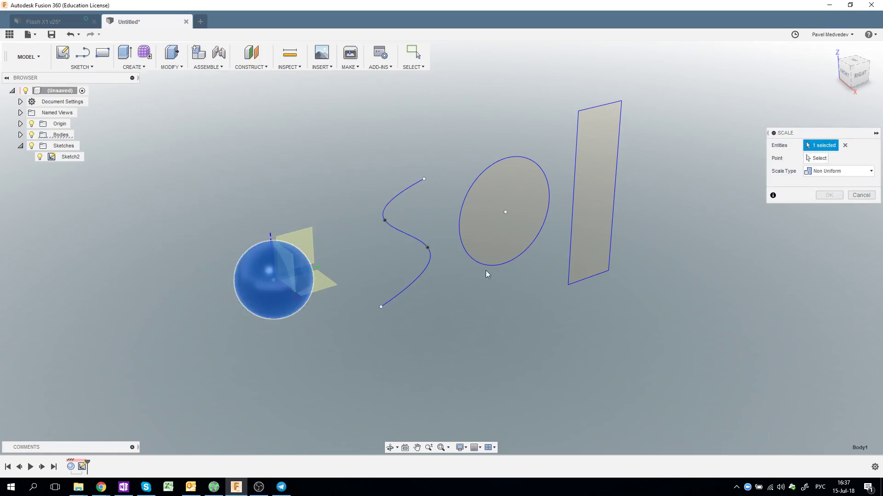
left_click(815, 160)
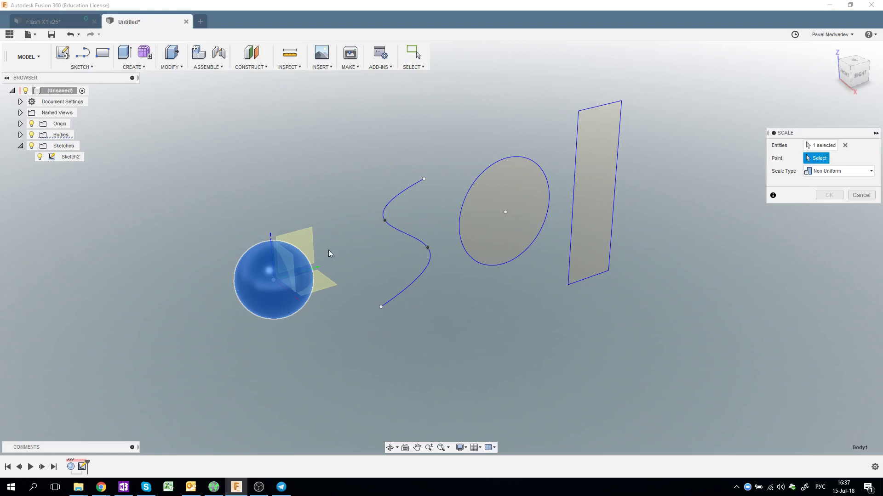
left_click(272, 281)
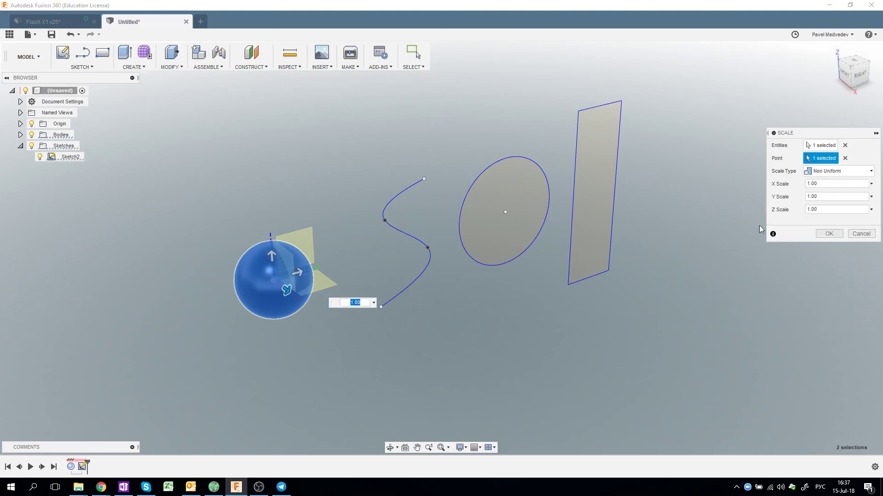
Step: Try a uniform enlargement, then set the sphere's scale type back to Non Uniform at 1.00
left_click(849, 172)
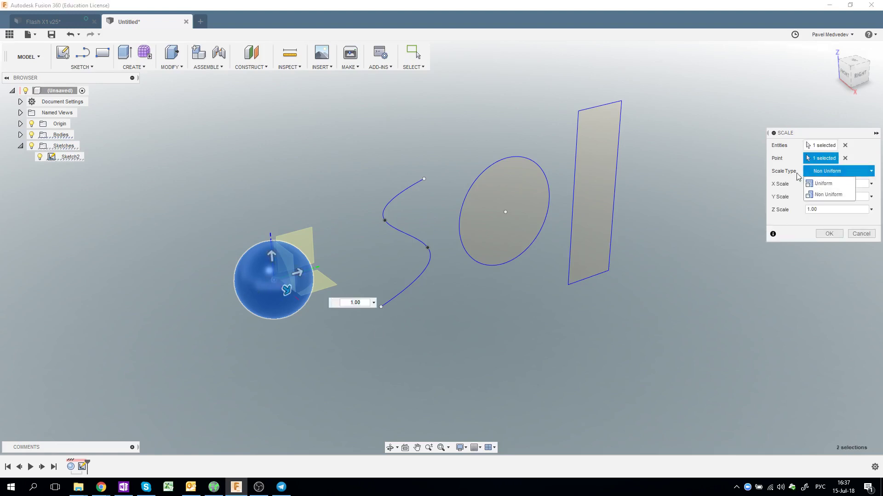
left_click(819, 185)
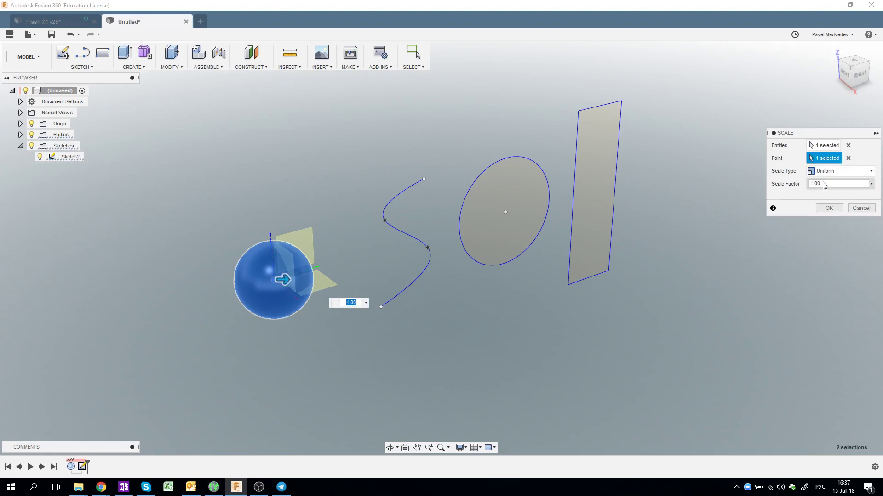
left_click_drag(283, 279, 289, 280)
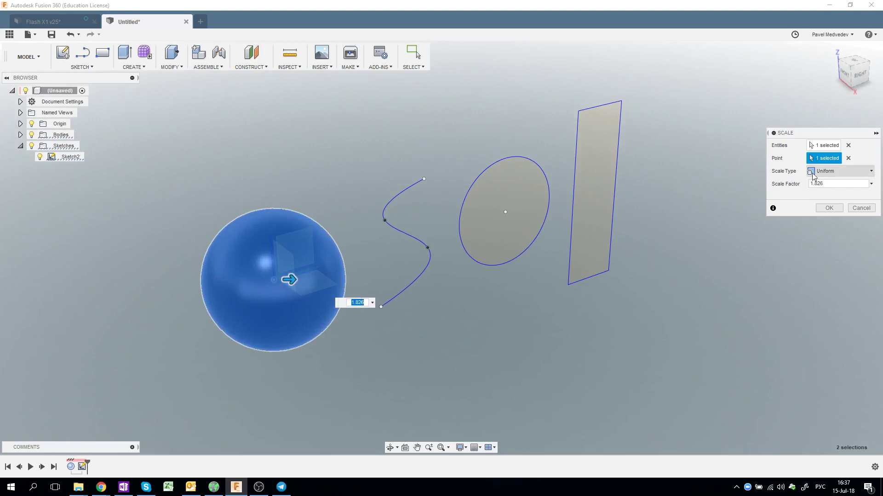
left_click(842, 171)
left_click(828, 196)
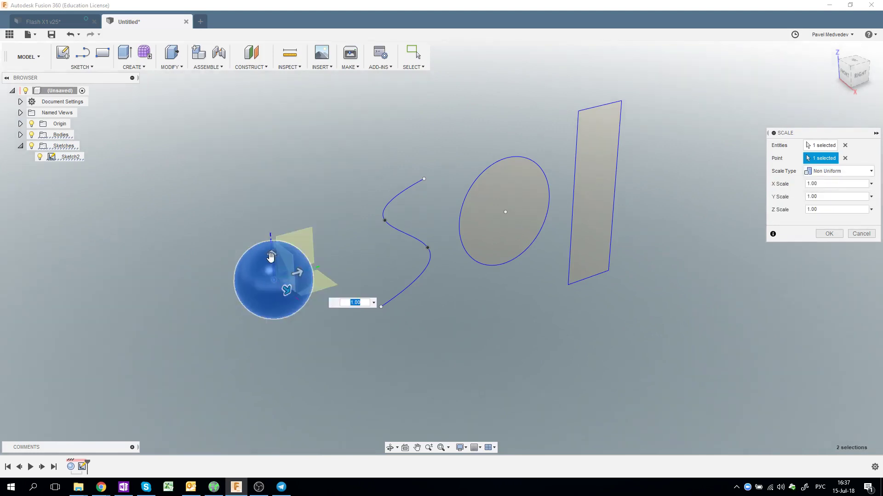
Step: Trial-stretch the sphere along Z, orbit to inspect it, then cancel the scale
mouse_move(272, 256)
left_mouse_down()
mouse_move(270, 243)
mouse_move(287, 288)
mouse_move(309, 270)
left_mouse_up()
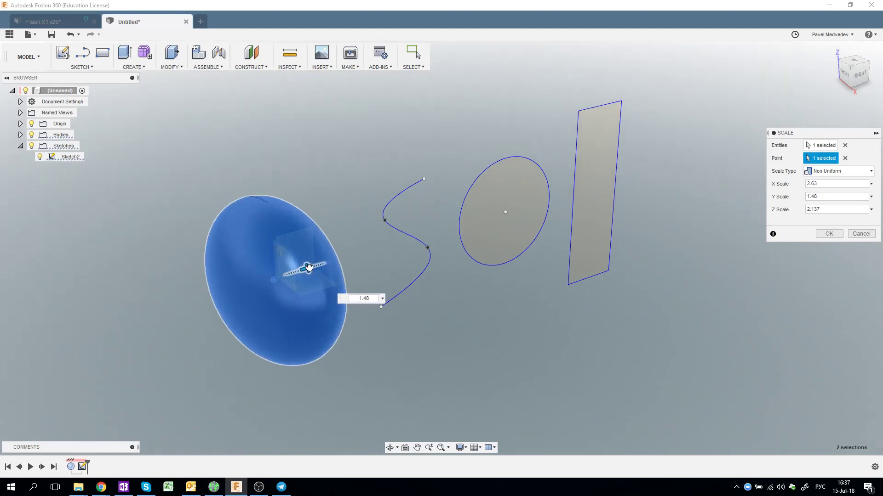
middle_click_drag(348, 165, 359, 143, "shift")
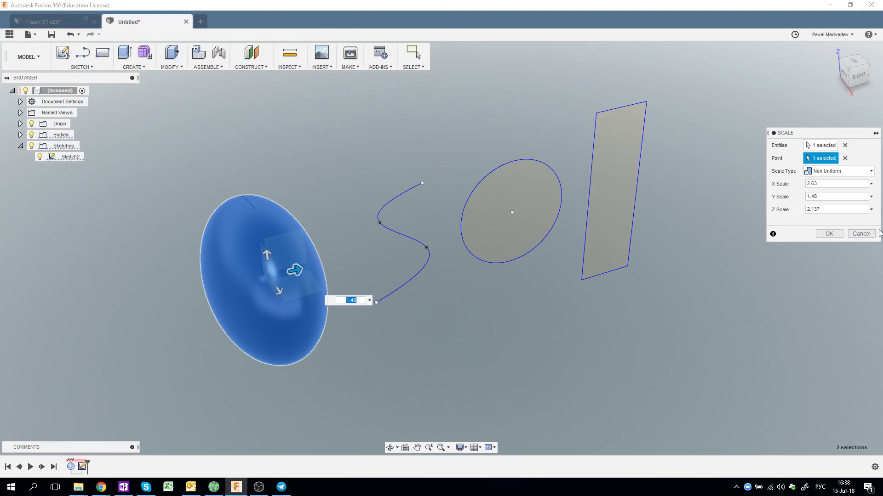
left_click(861, 234)
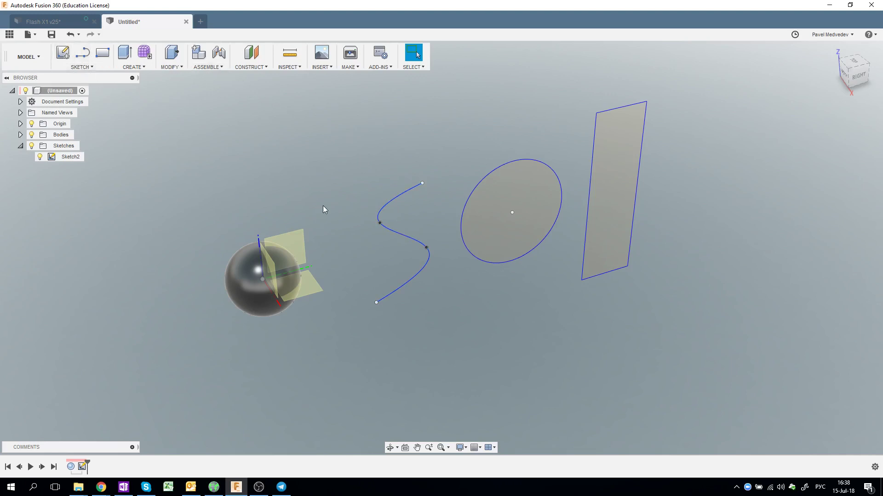
Step: In the PATCH workspace, extrude the S-spline into a 50 mm surface
left_click(28, 56)
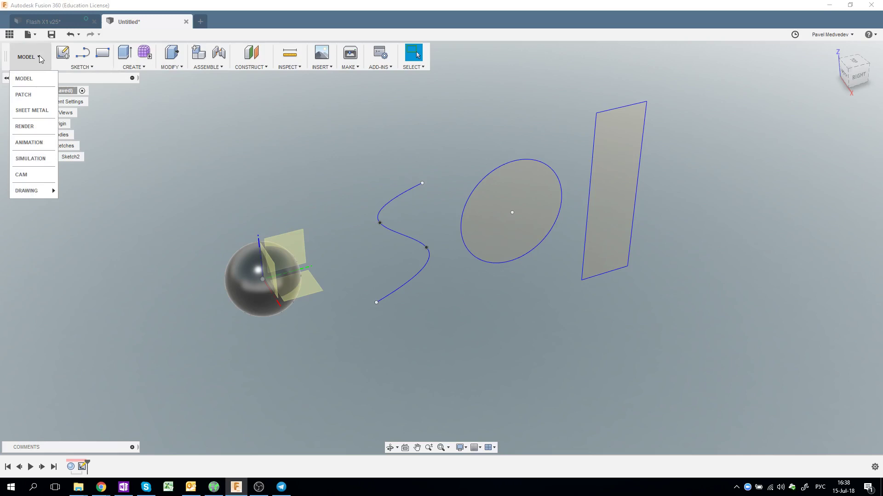
left_click(34, 95)
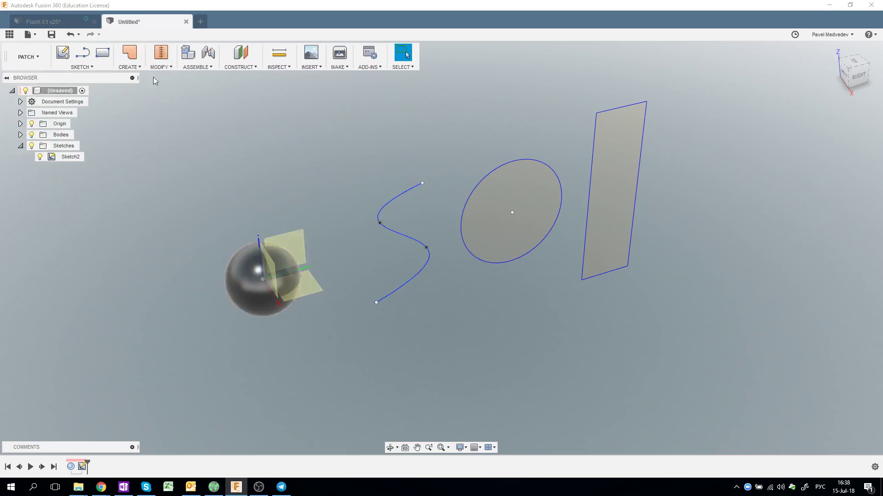
left_click(128, 67)
left_click(133, 77)
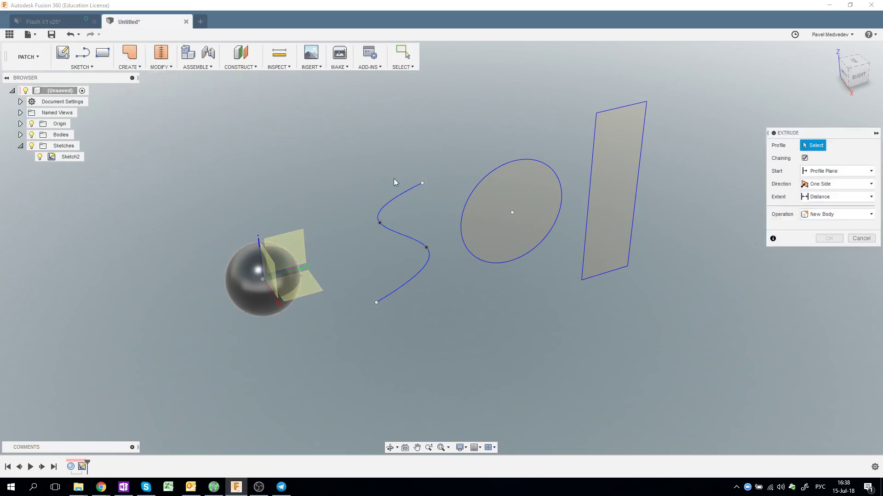
left_click(402, 195)
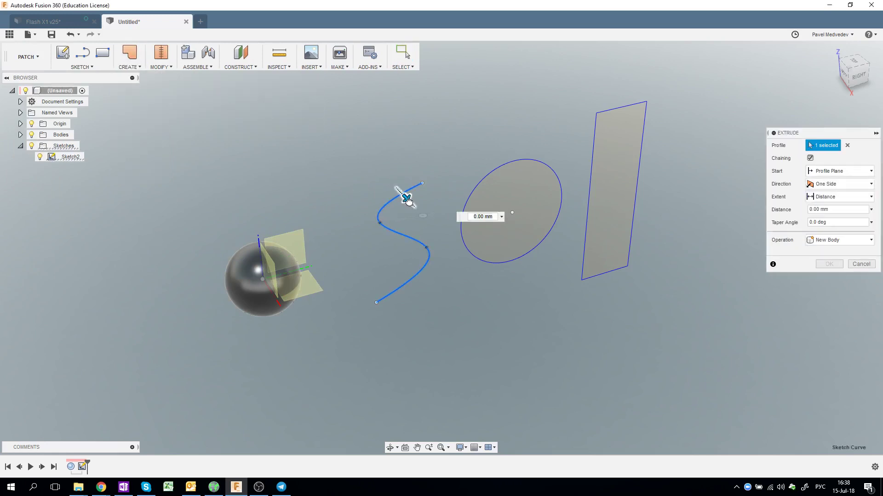
left_click_drag(415, 208, 421, 215)
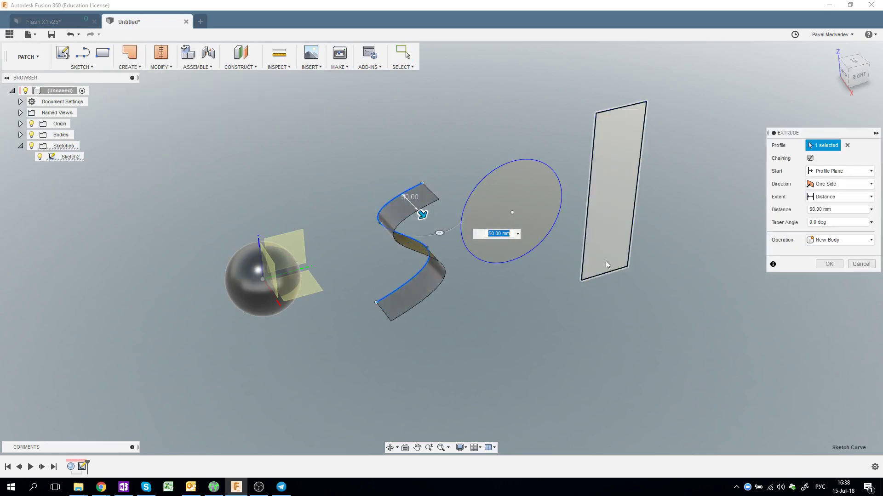
left_click(828, 265)
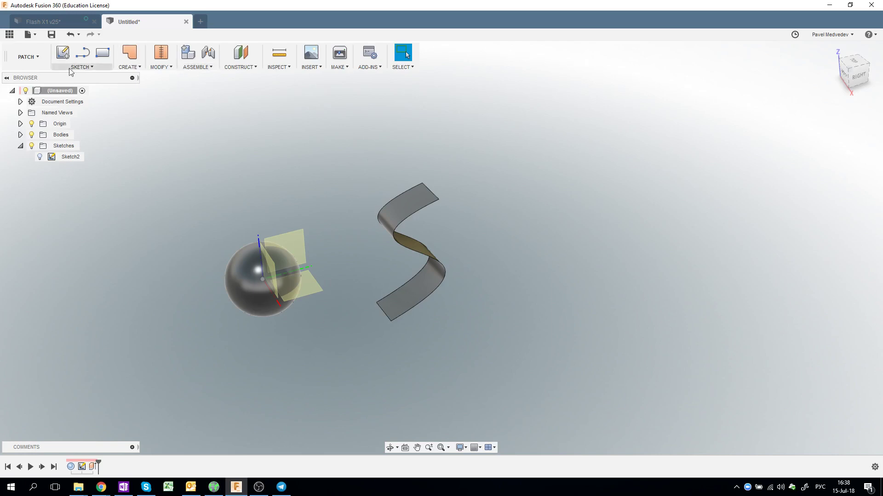
Step: Back in MODEL, non-uniformly scale the S-surface about the sphere centre with Z 2.15
left_click(21, 60)
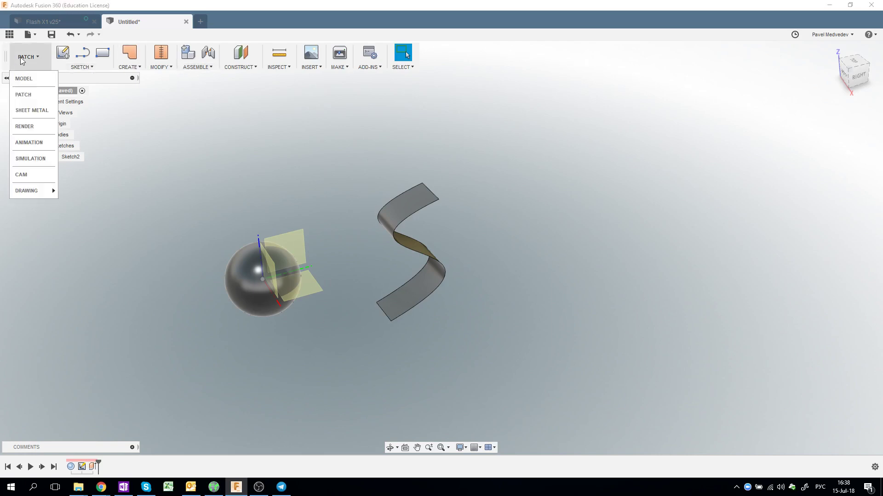
left_click(21, 83)
left_click(170, 68)
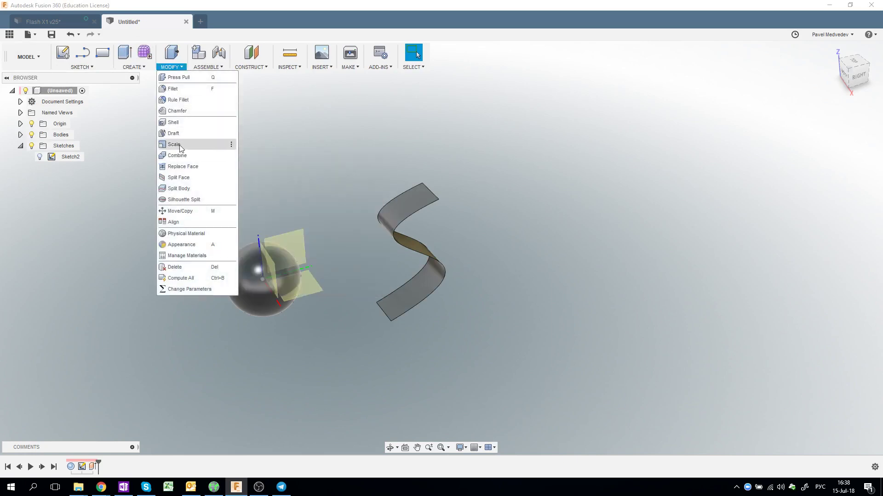
left_click(174, 144)
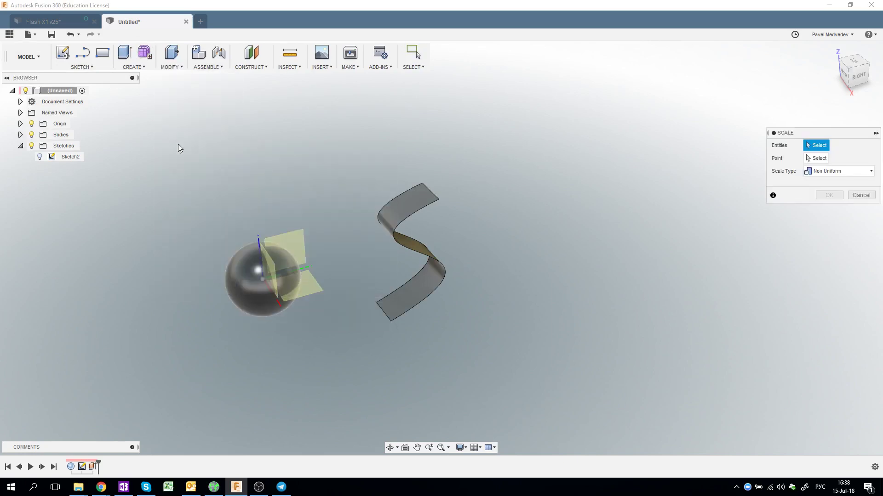
left_click(394, 214)
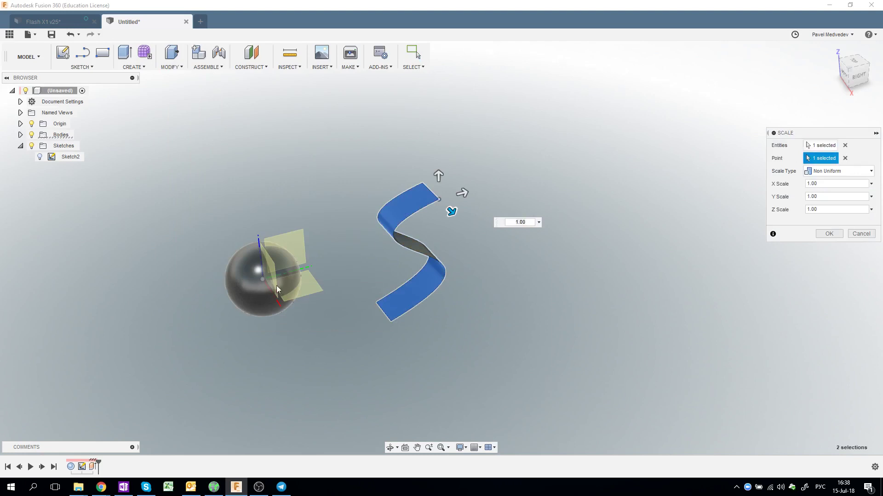
left_click(263, 280)
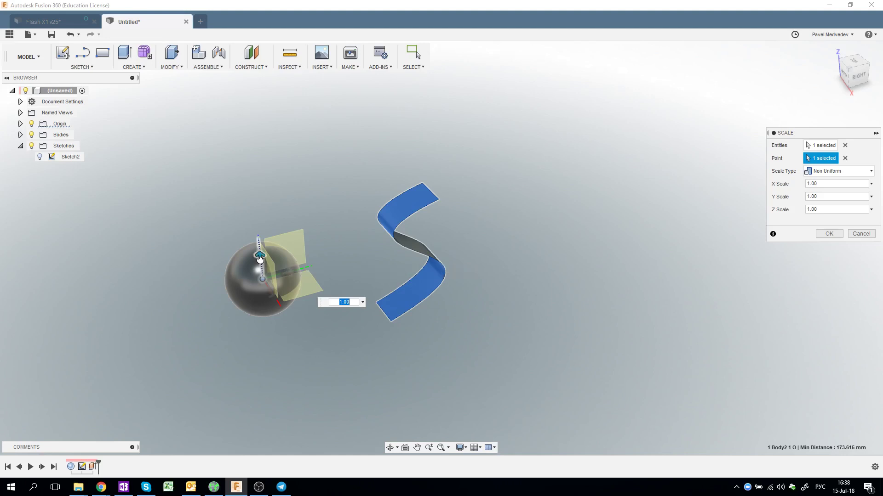
left_click_drag(260, 259, 258, 249)
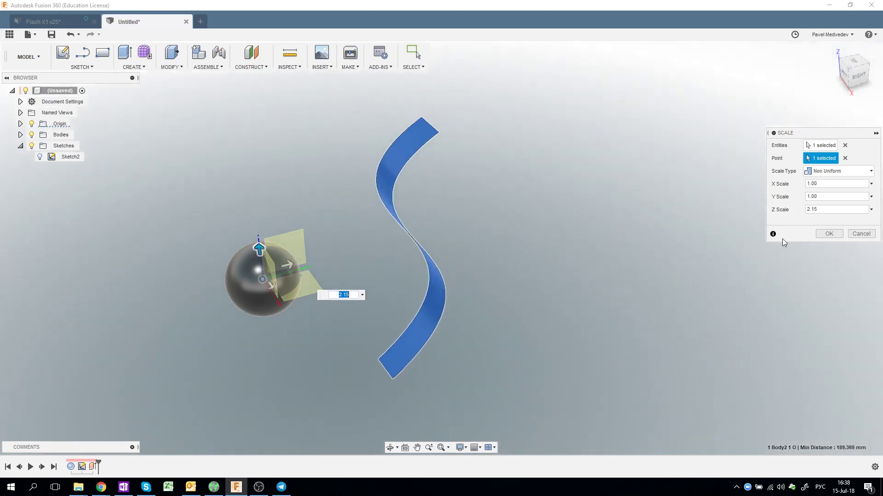
left_click(829, 234)
middle_click_drag(514, 189, 501, 189)
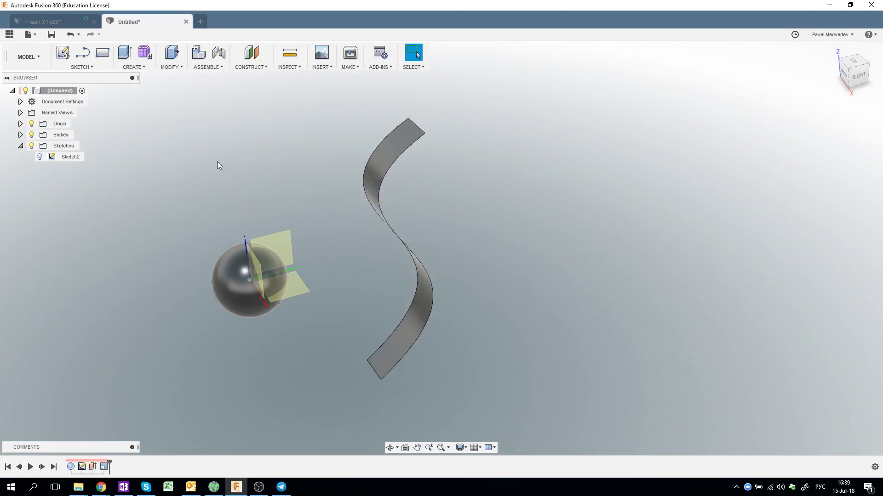
Step: Create Sketch3 on the origin plane with the stretched surface's edge projected into it
left_click(63, 53)
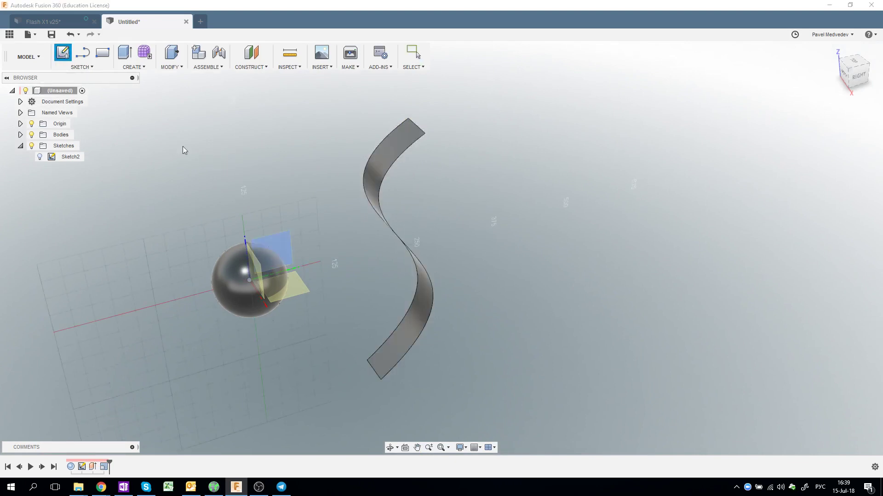
left_click(288, 250)
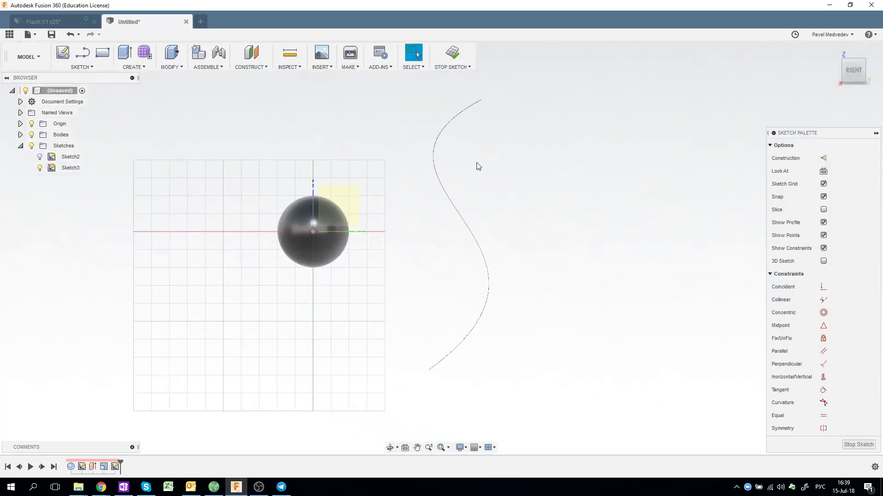
key("alt+shift")
key("p")
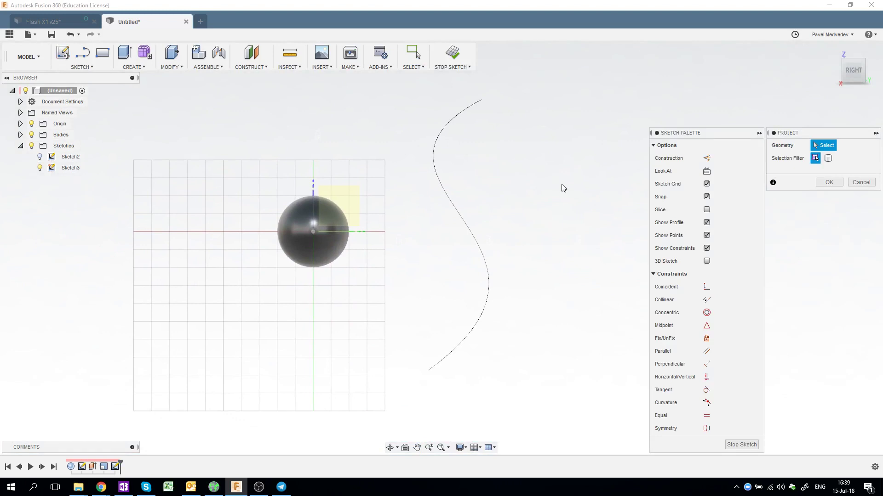
middle_click_drag(561, 188, 460, 177, "shift")
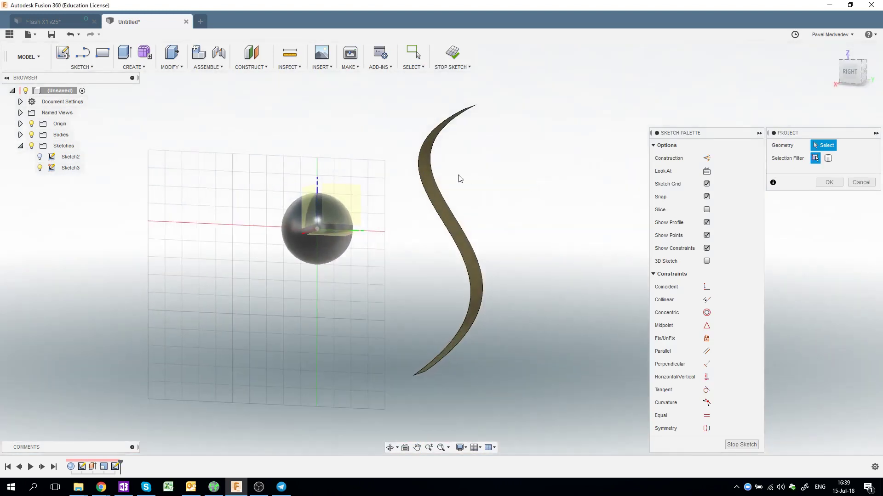
left_click(435, 181)
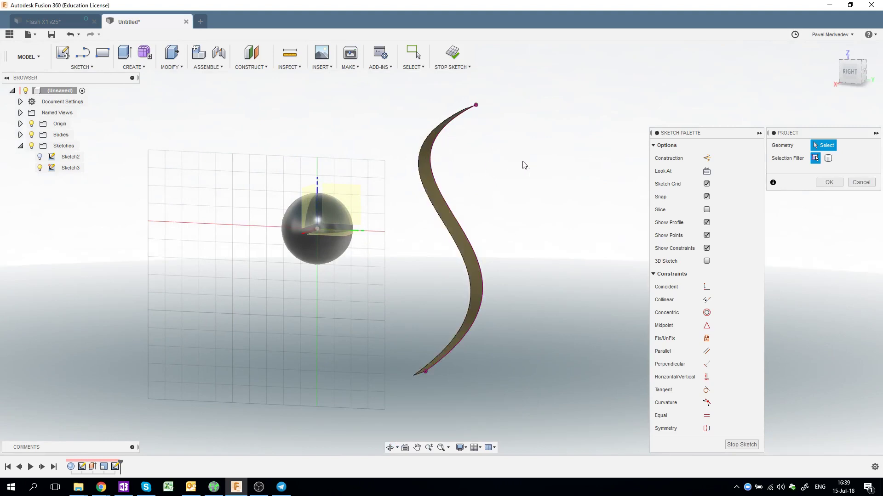
left_click(836, 184)
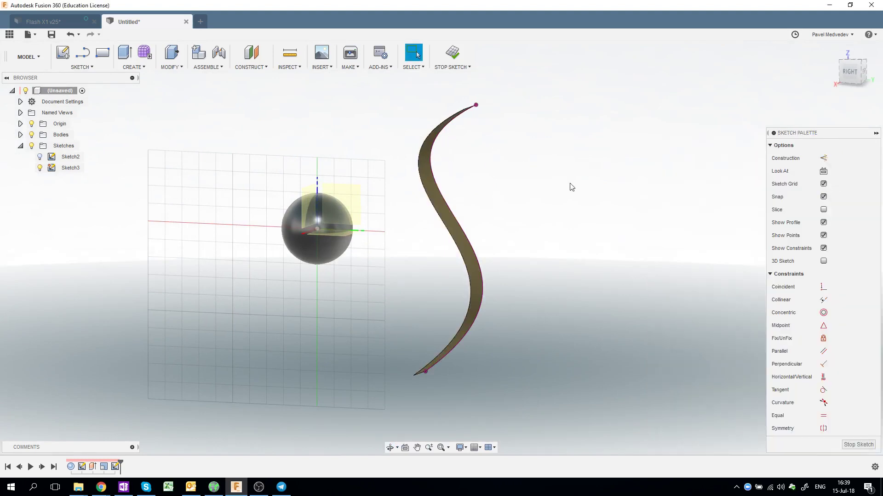
middle_click_drag(571, 187, 593, 179, "shift")
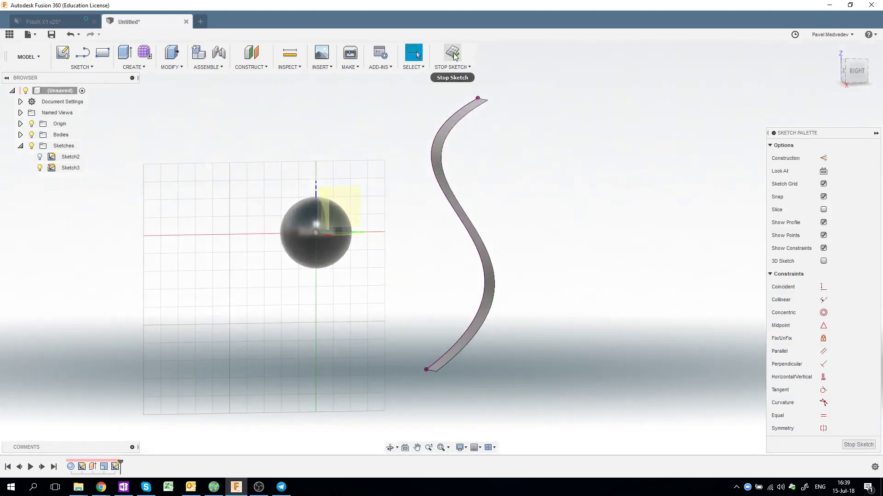
left_click(452, 54)
Step: Show Sketch2's curves, hide the S-surface Body2, and select the projected spline in Sketch3
left_click(40, 157)
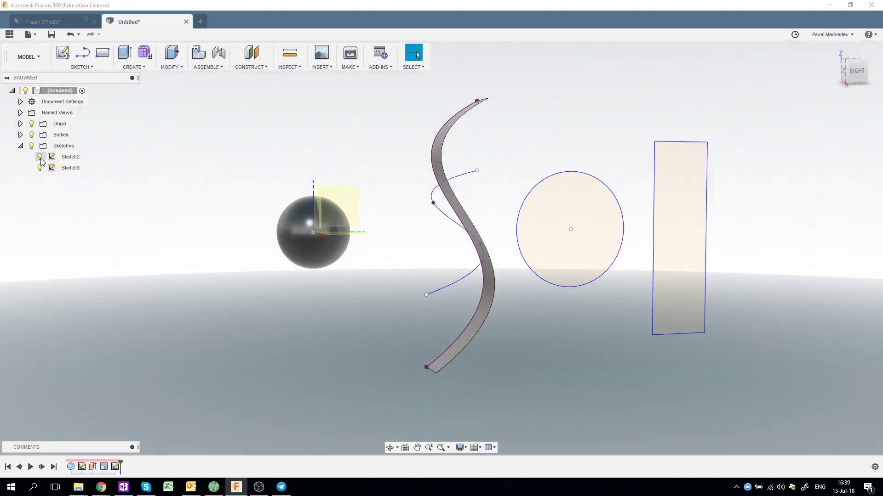
middle_click_drag(523, 172, 412, 180, "shift")
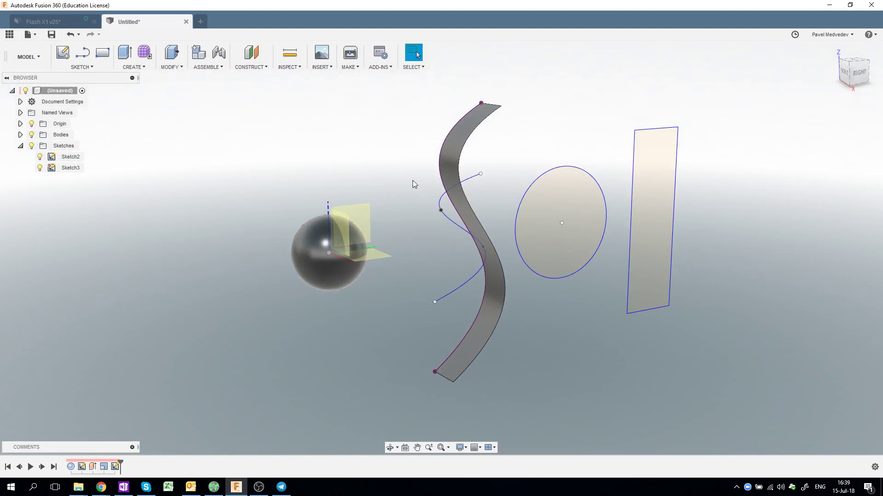
left_click(20, 135)
left_click(40, 157)
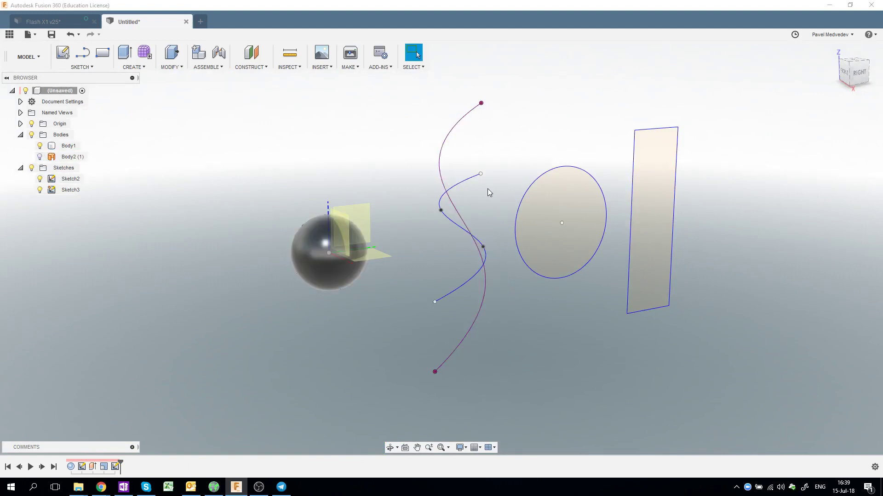
left_click(452, 136)
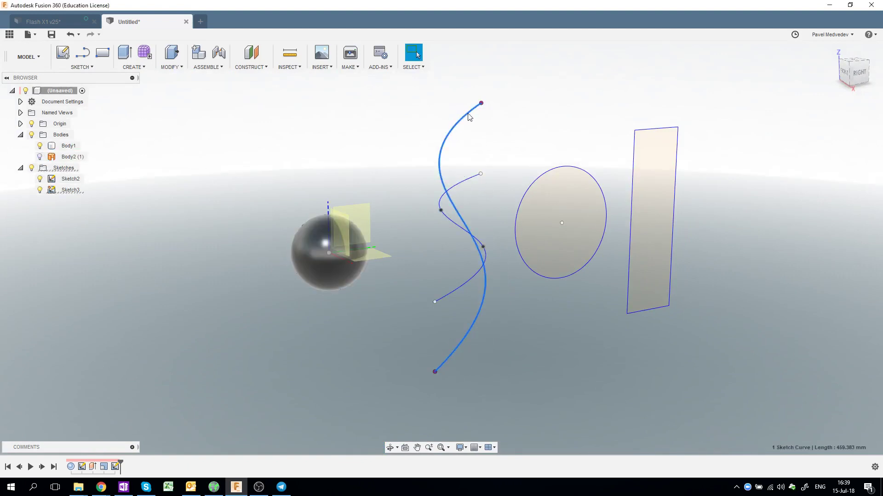
double_click(54, 193)
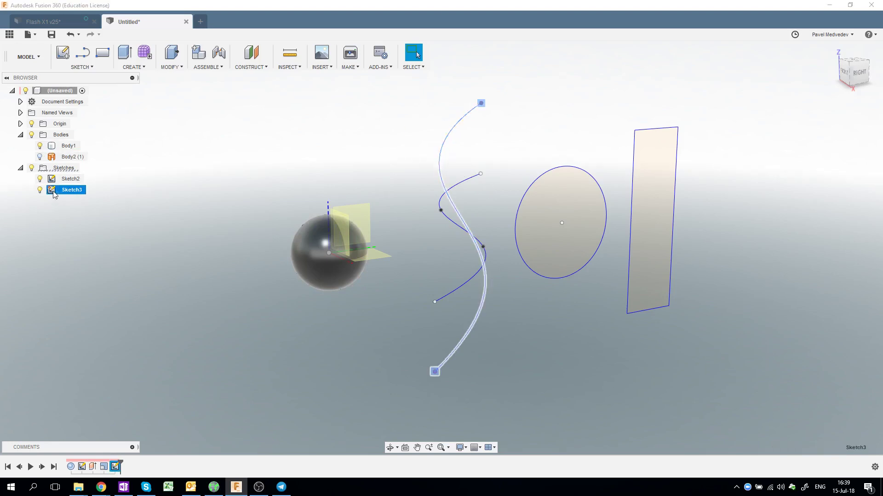
Step: Break the surface link on the projected spline and on its top and bottom endpoints
left_click(463, 119)
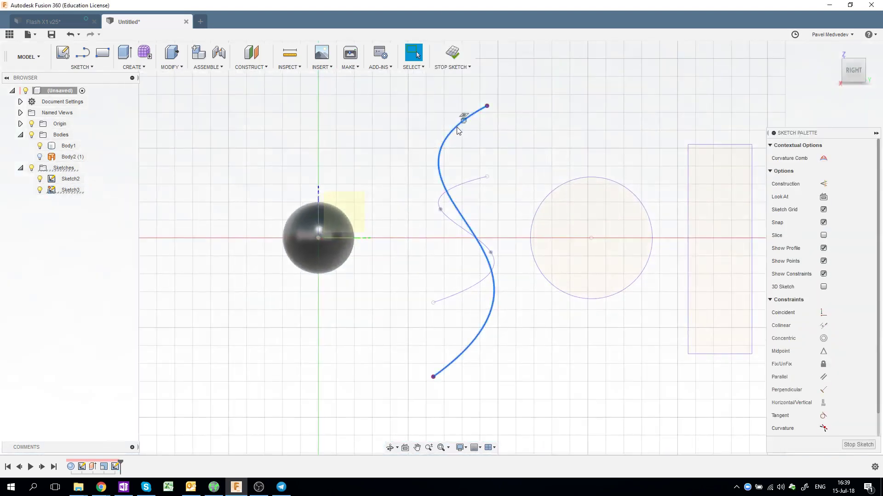
right_click(460, 124)
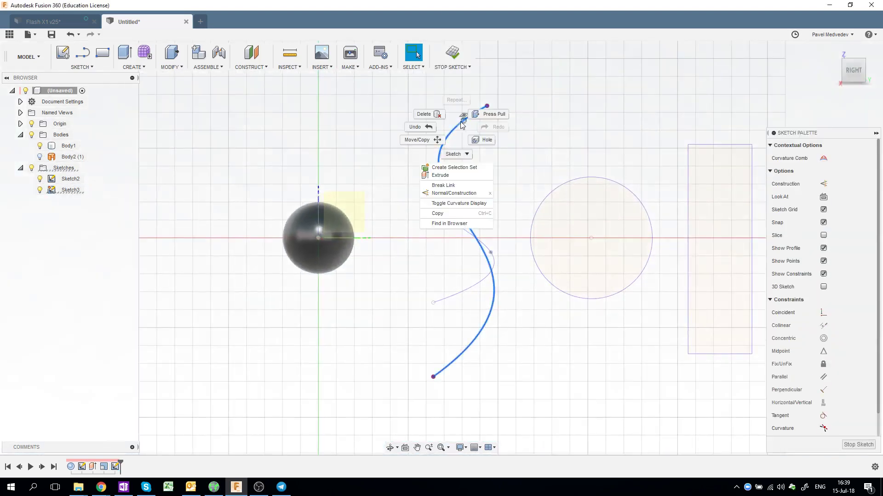
left_click(447, 186)
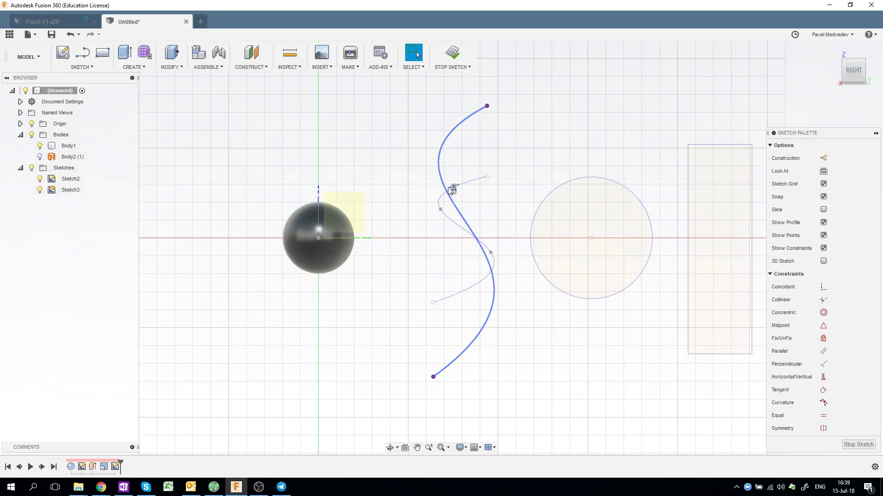
right_click(489, 106)
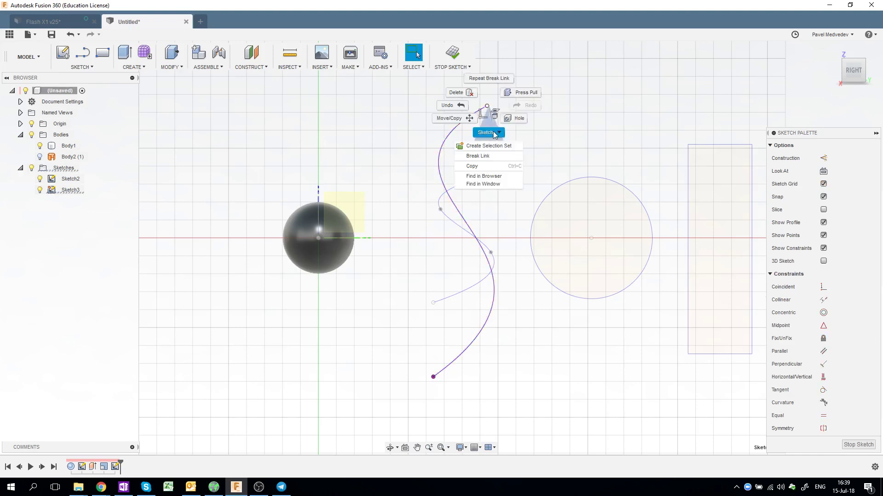
left_click(478, 156)
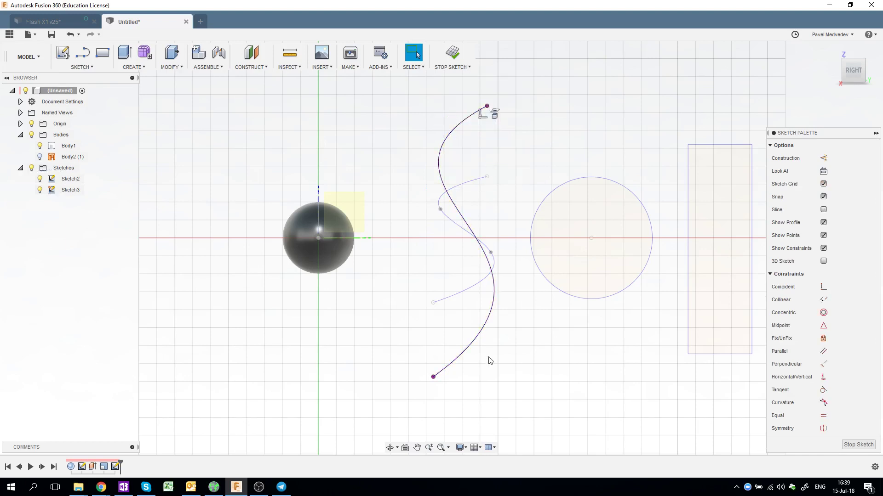
right_click(434, 378)
left_click(424, 427)
Step: Window-select the whole spline, break its remaining links, and finish the sketch
left_click_drag(380, 83, 524, 437)
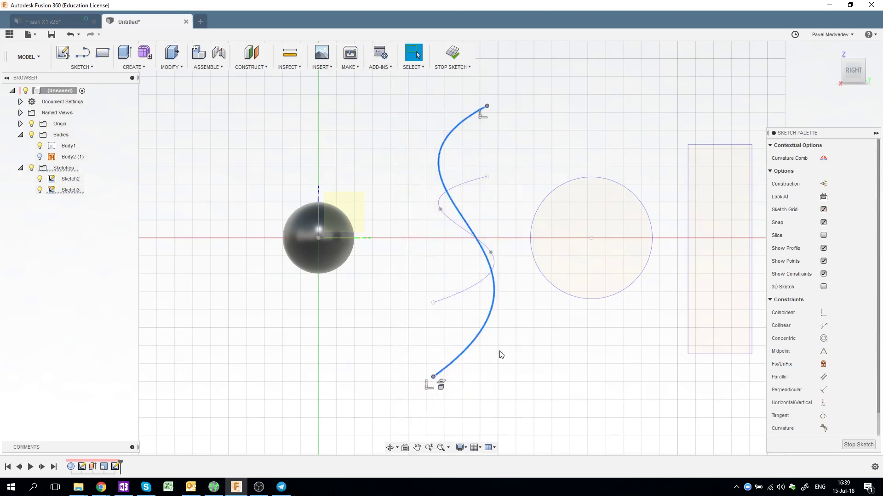
right_click(482, 327)
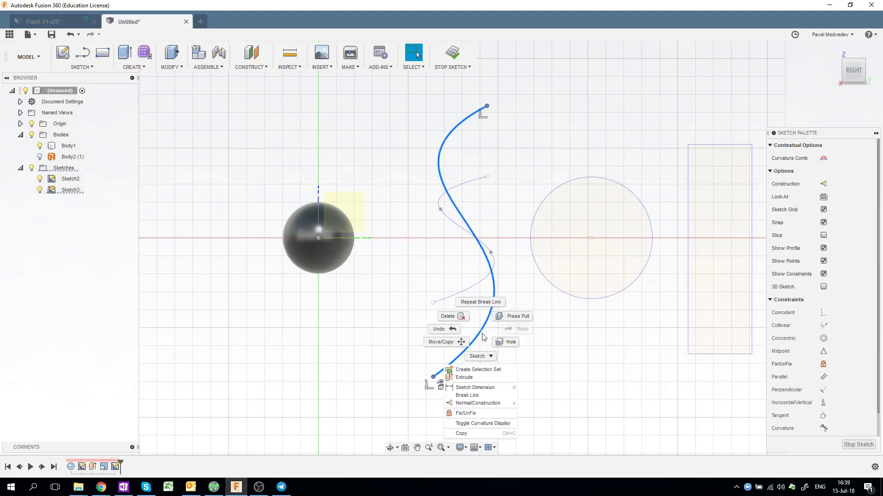
left_click(474, 396)
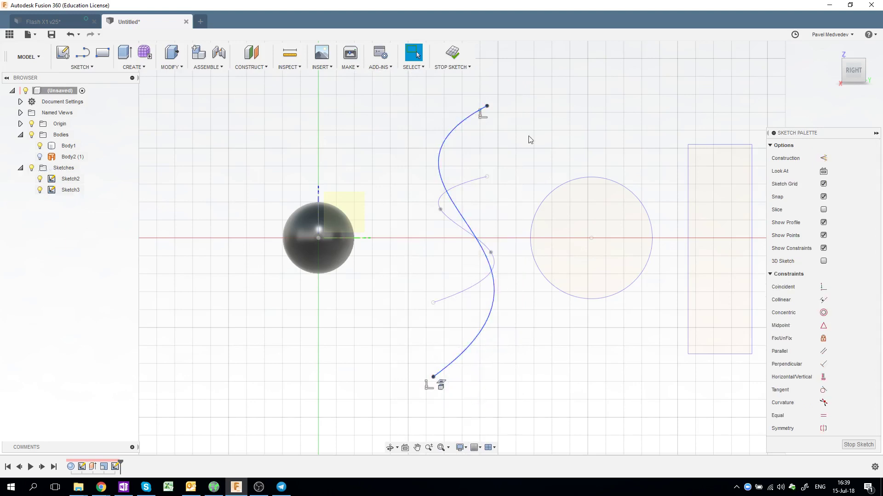
left_click(452, 53)
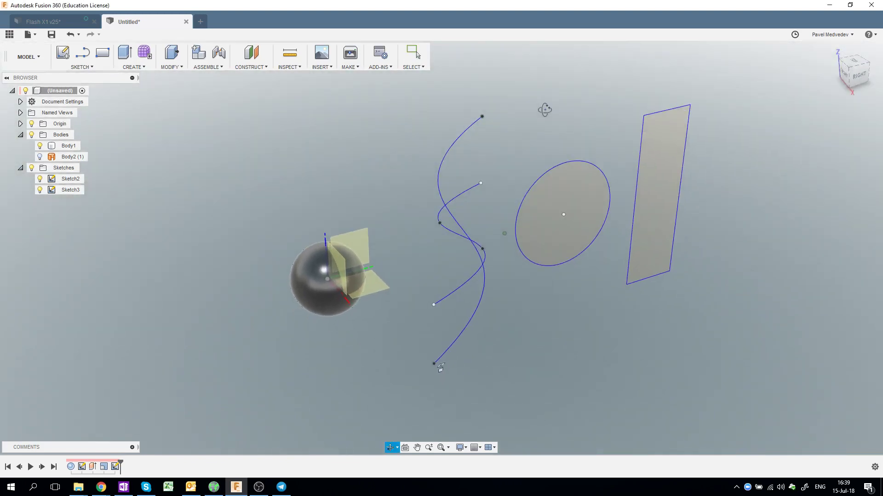
mouse_move(546, 110)
middle_mouse_down("shift")
mouse_move(515, 124)
mouse_move(501, 178)
middle_mouse_up("shift")
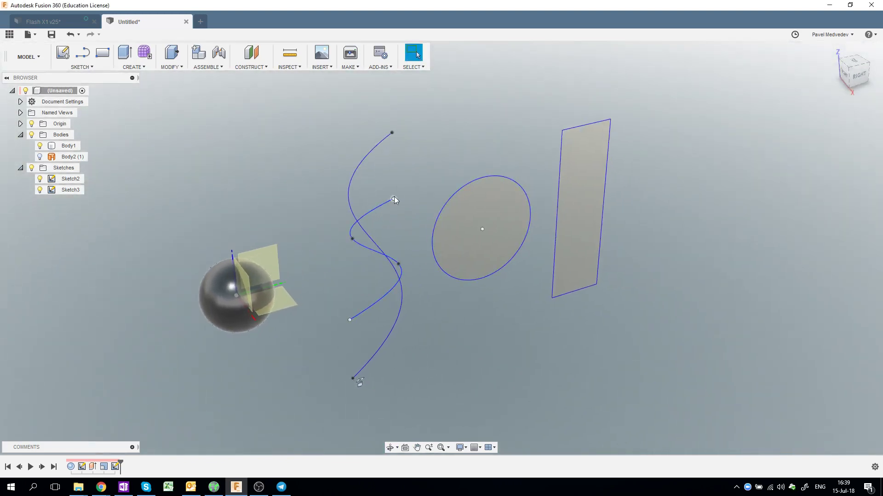